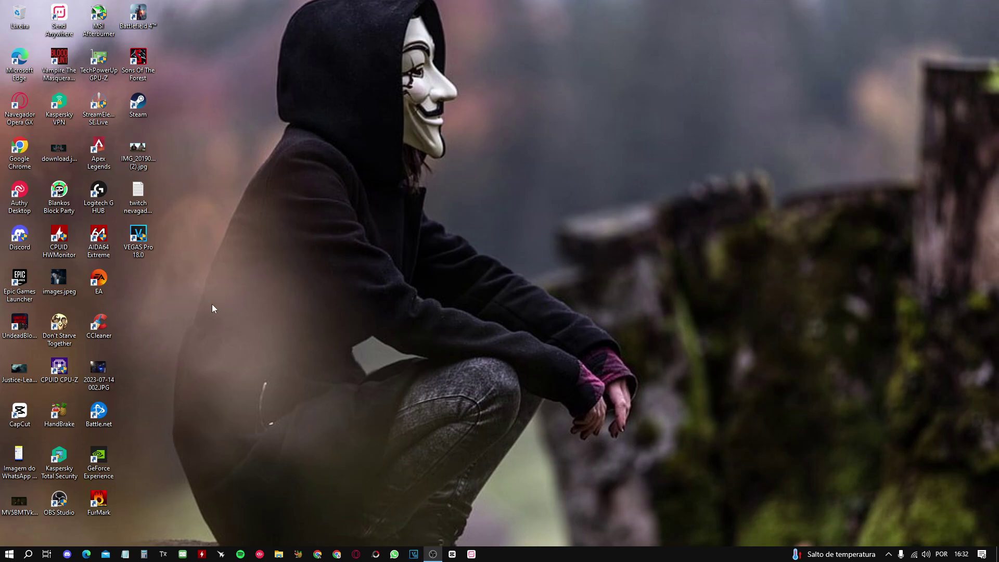
Open the properties of the VEGAS Pro 18.0 desktop shortcut and inspect its target paths and file location
double_click(134, 244)
right_click(145, 259)
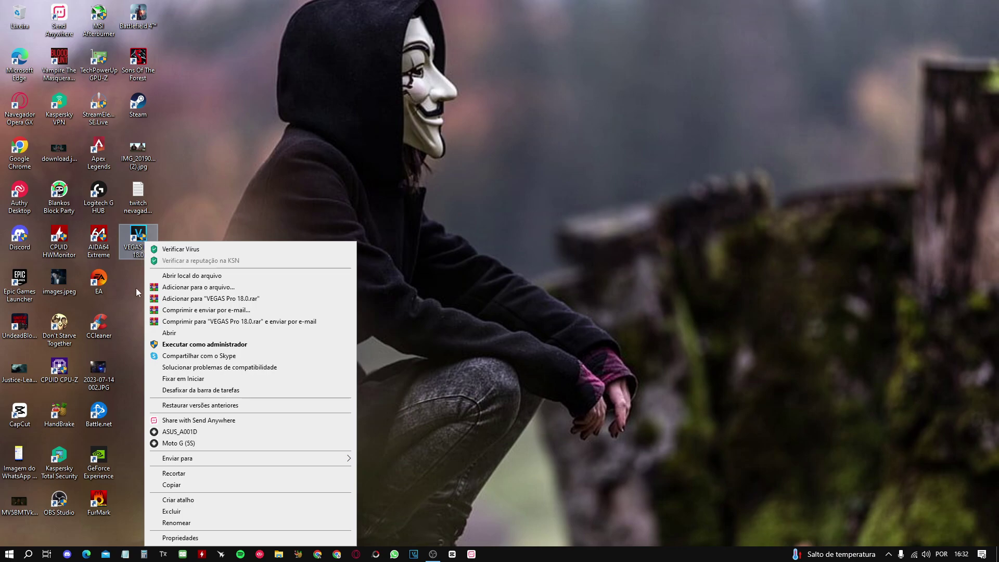
click(181, 538)
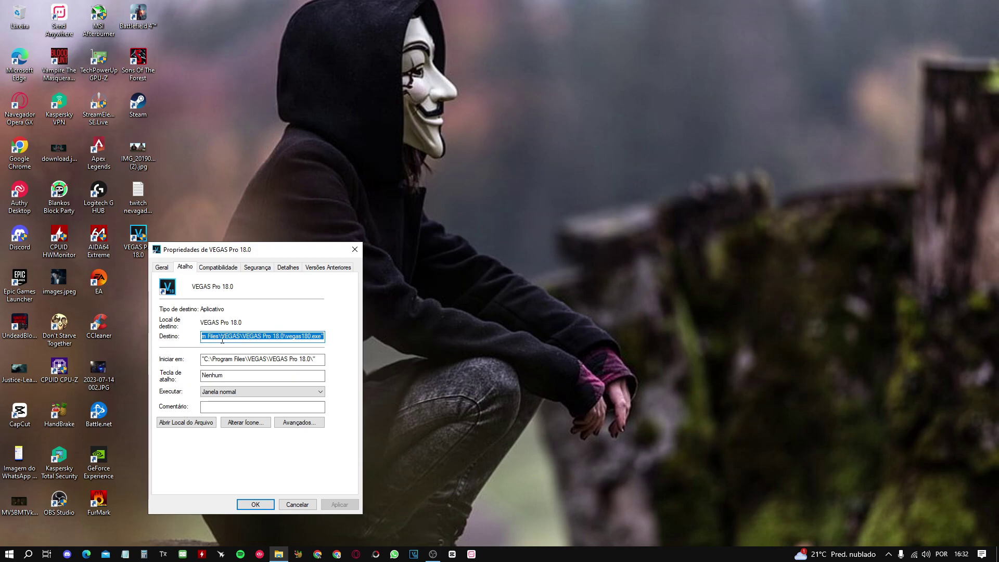
click(277, 359)
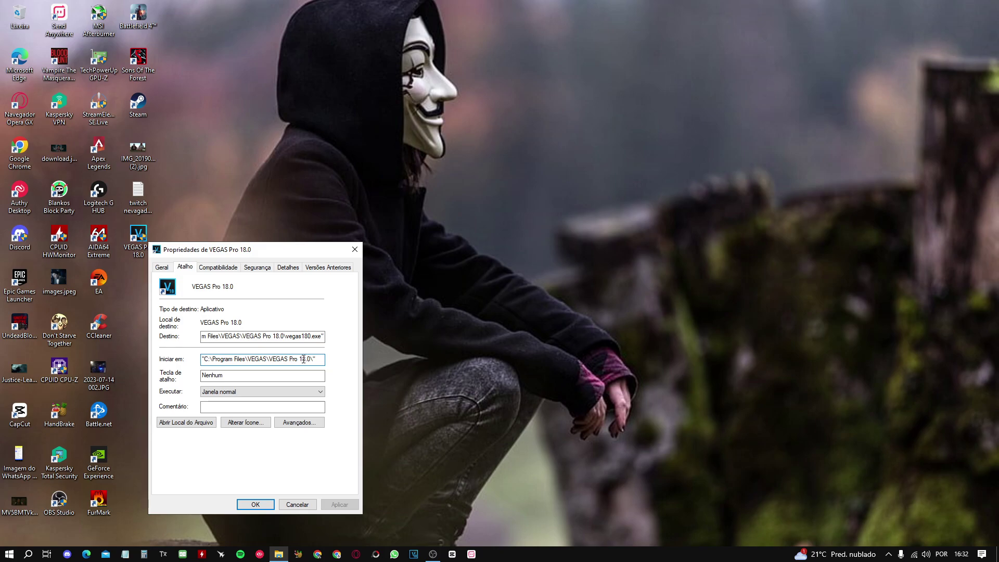
click(183, 423)
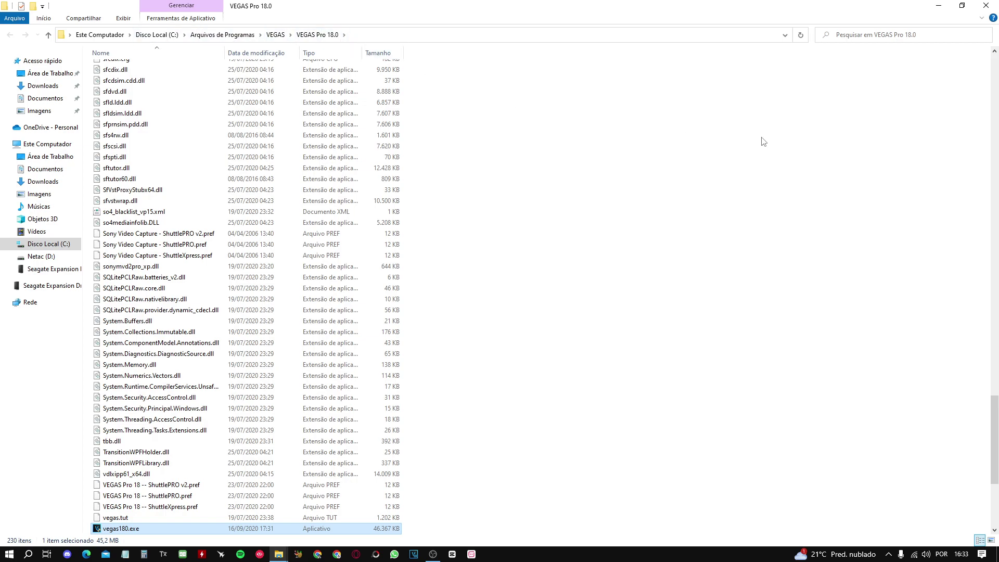
click(987, 6)
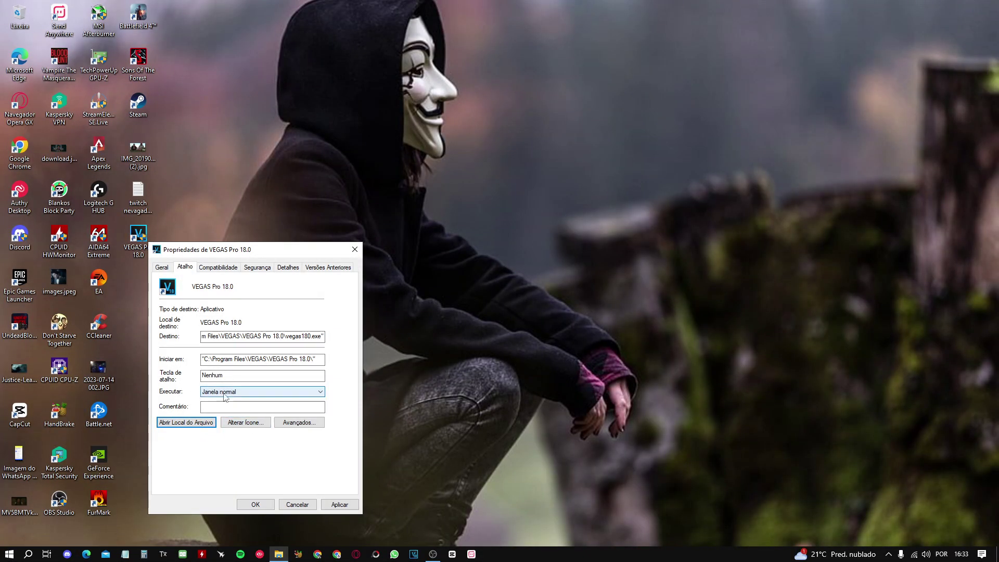
Set the shortcut's icon to the VEGAS icon contained in vegas180.exe from the VEGAS Pro 18.0 folder
click(245, 423)
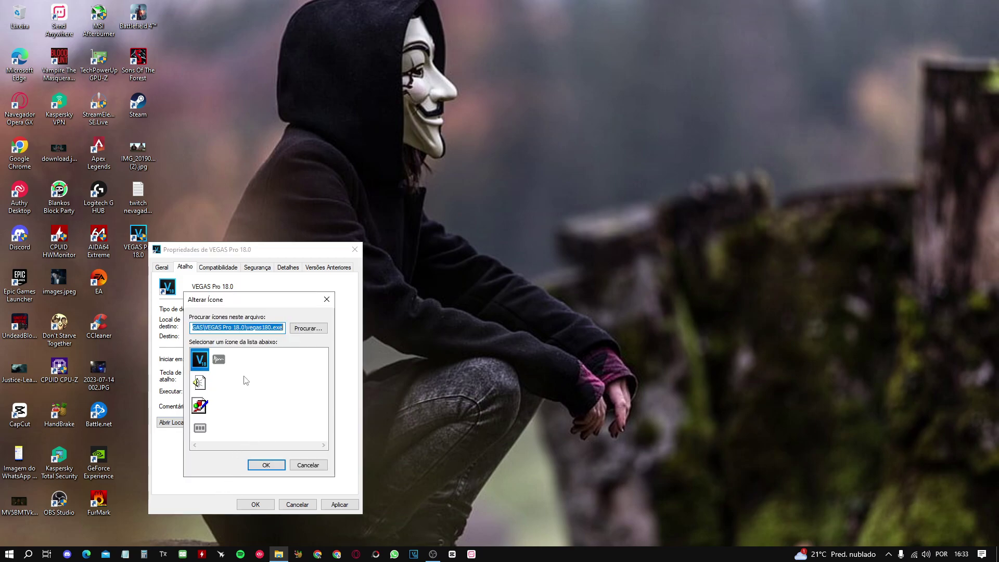
key(Tab)
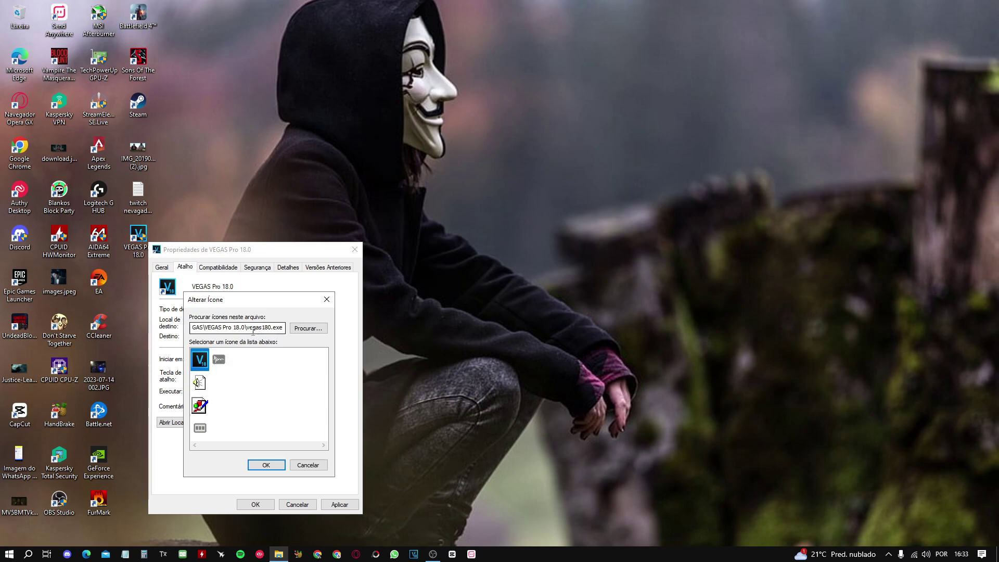
click(307, 328)
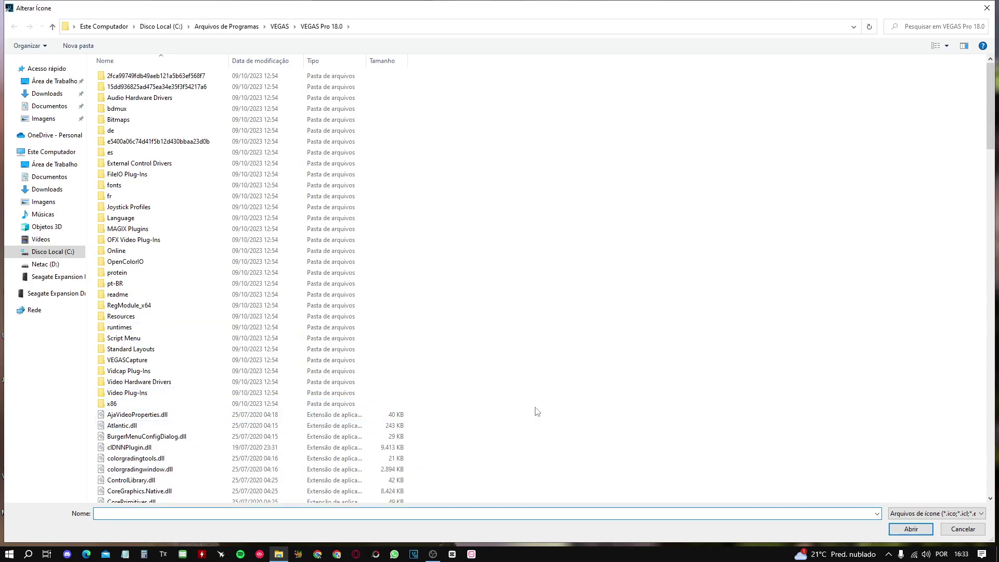
scroll(538, 411, down, 20)
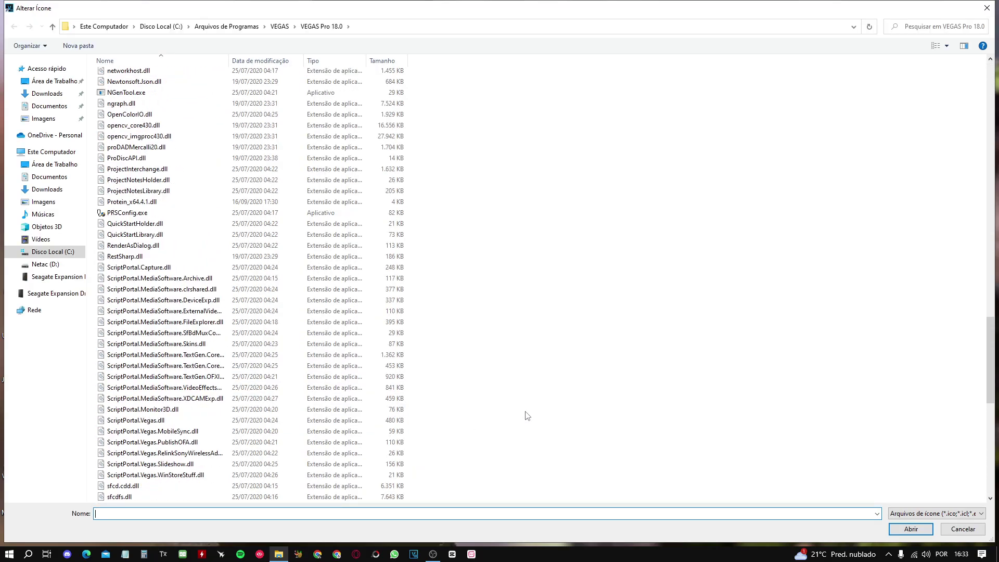
scroll(527, 415, down, 13)
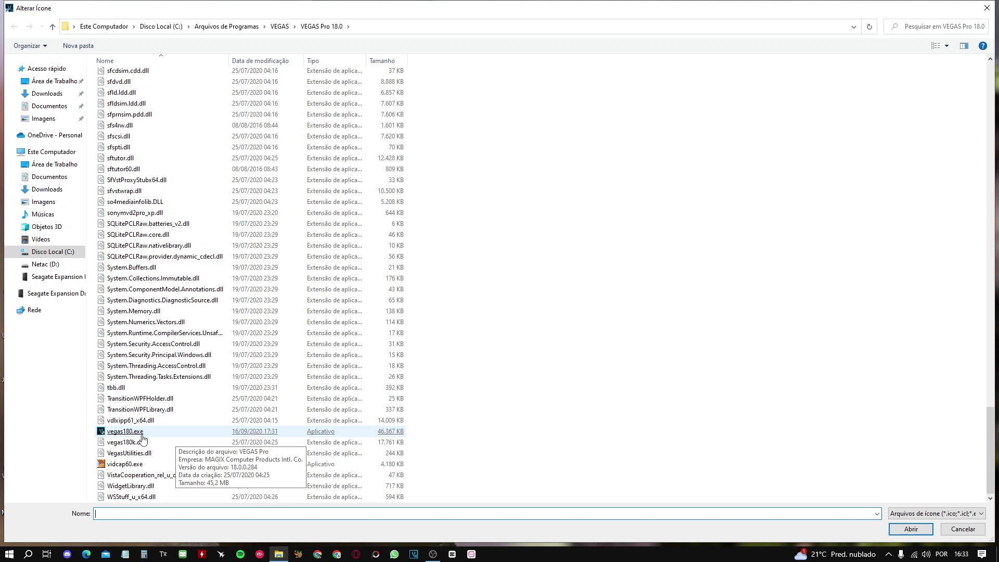
double_click(102, 436)
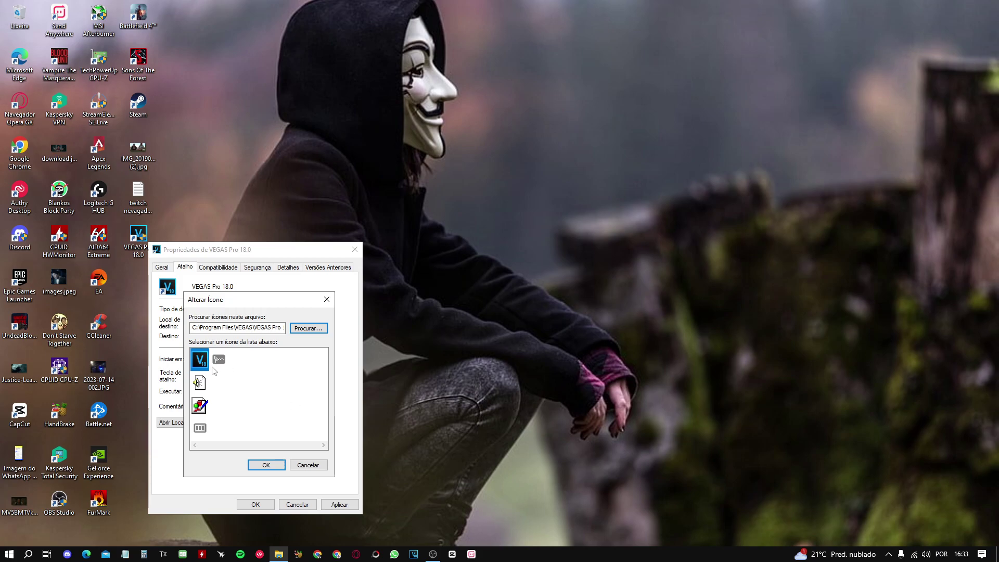
click(267, 466)
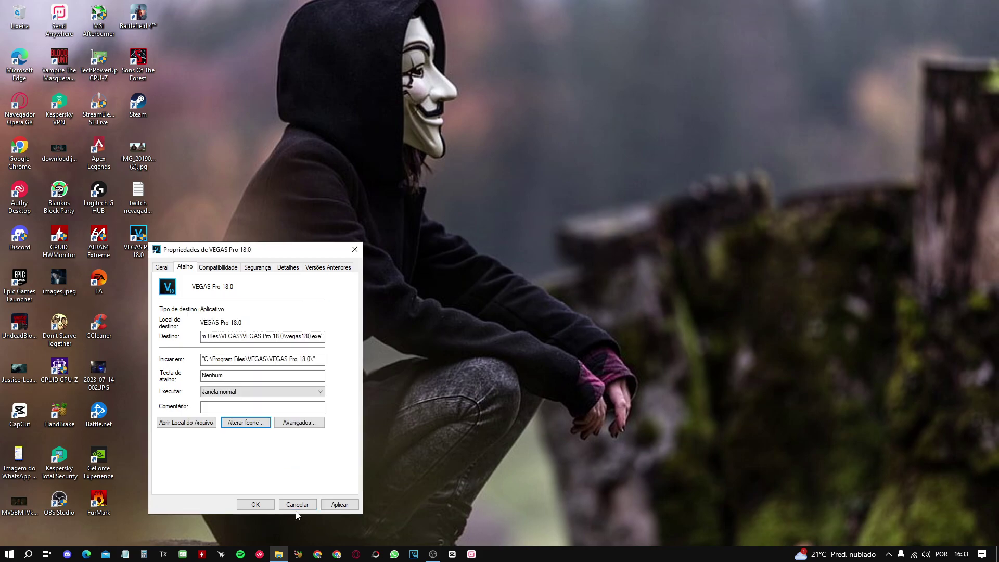
Apply the shortcut's icon change with administrator permission and close its properties
click(339, 505)
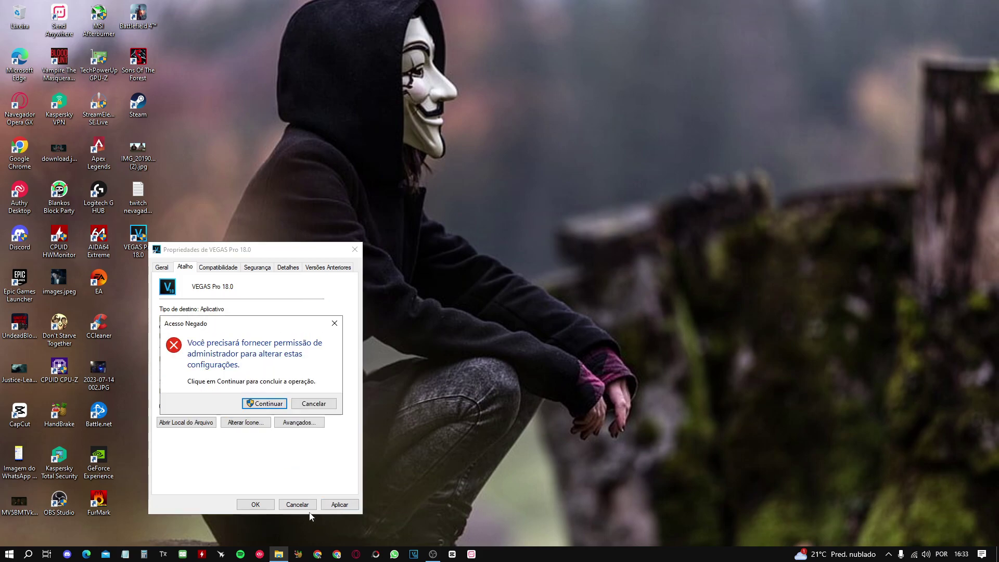
click(273, 406)
click(256, 505)
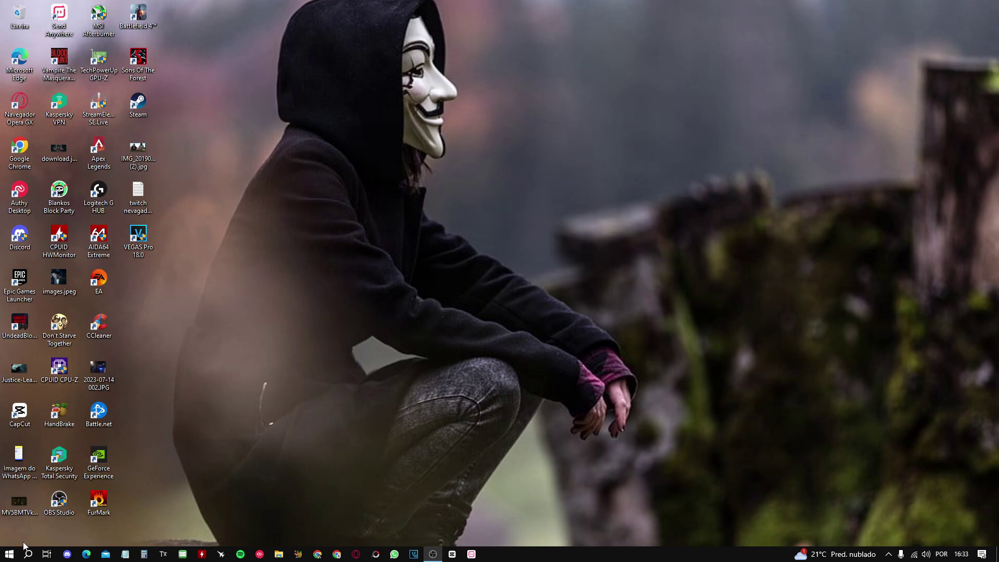
Open the AppData folder through the Run dialog and go into its Local subfolder
right_click(10, 555)
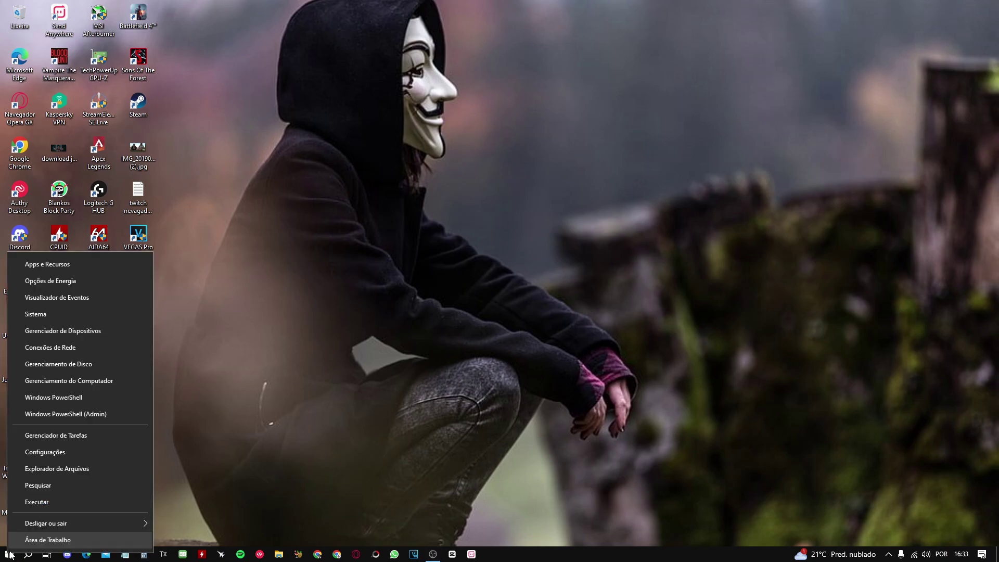
click(47, 502)
click(86, 488)
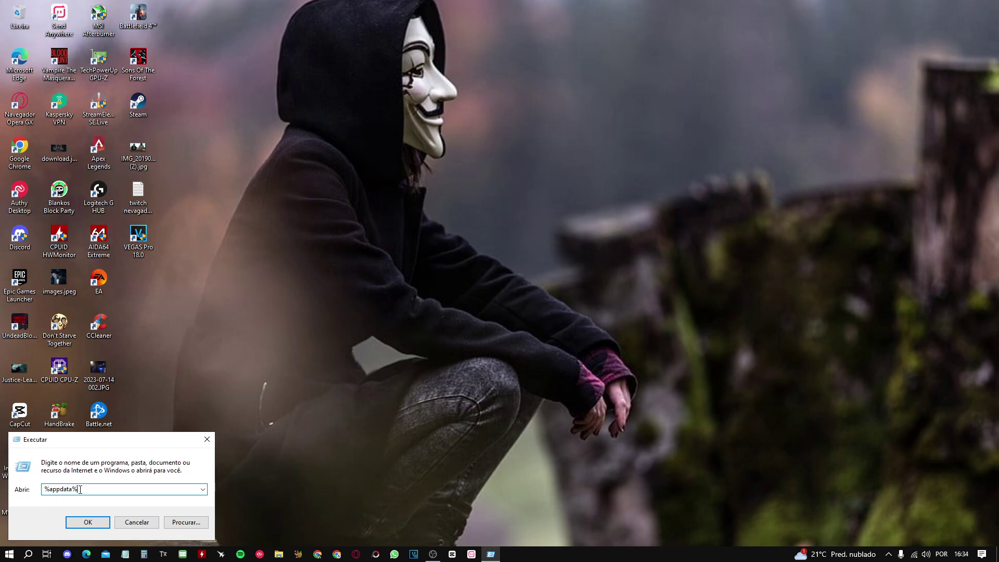
click(202, 489)
click(63, 509)
click(202, 489)
click(57, 508)
click(88, 522)
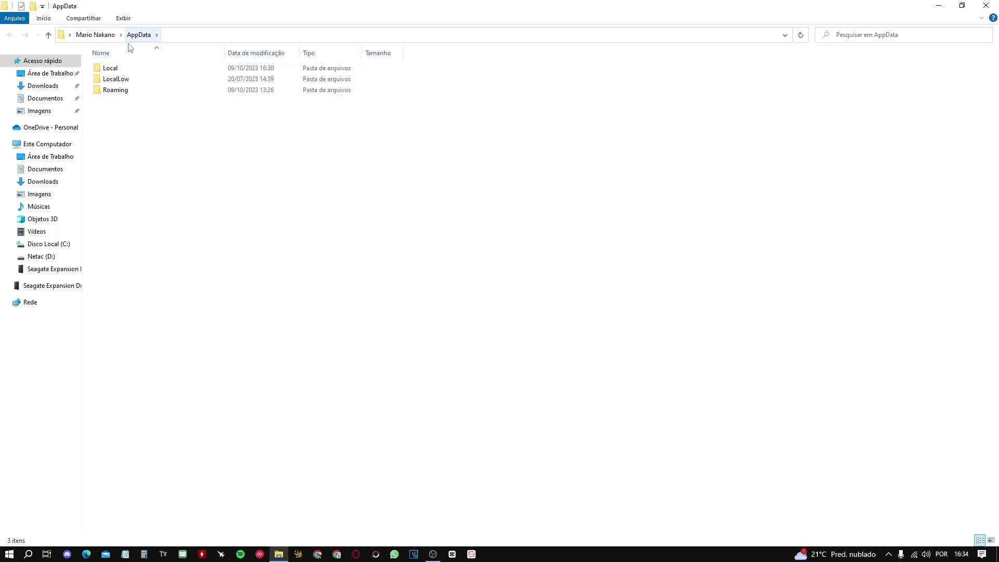
mouse_move(122, 71)
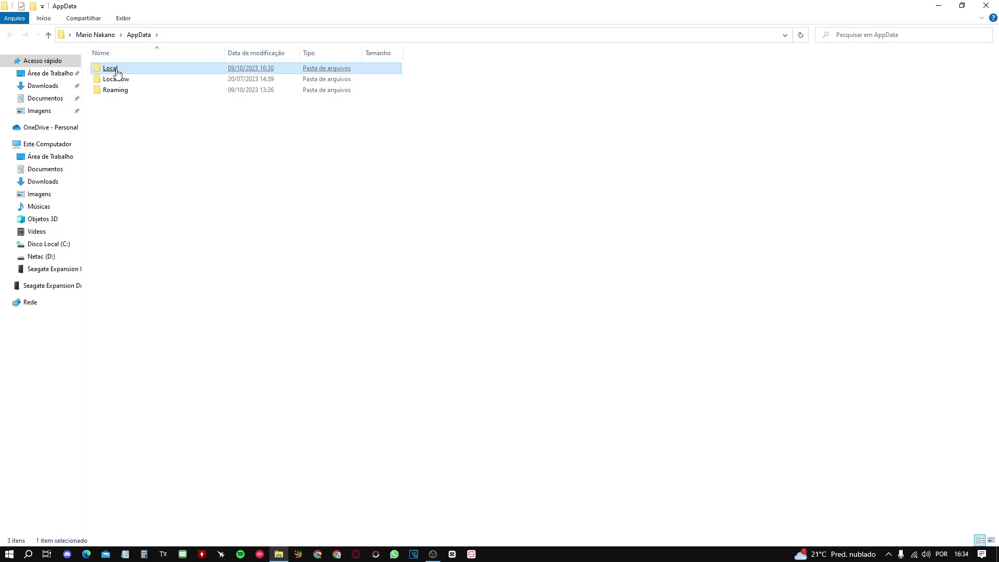
double_click(118, 71)
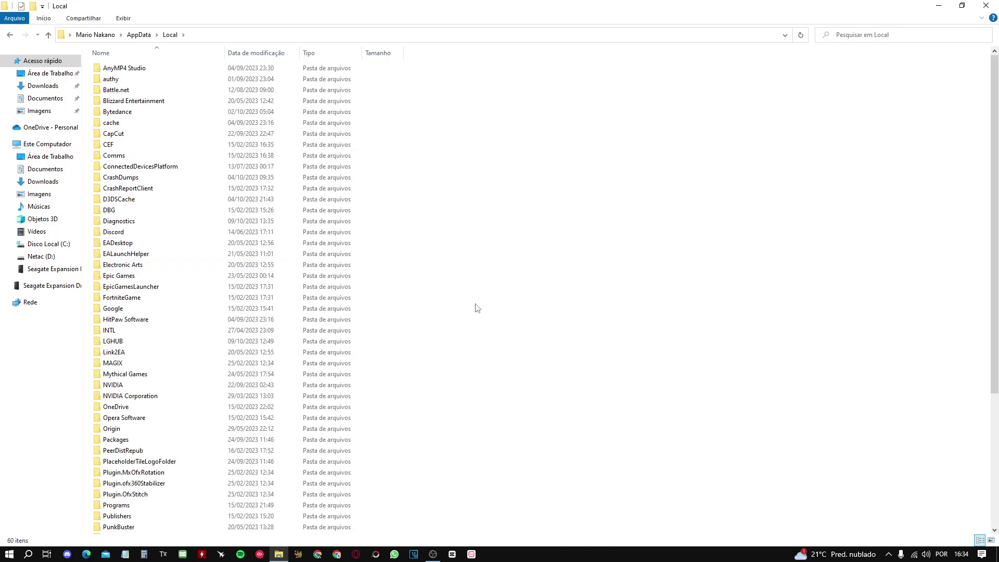
Check the hidden items display setting, refresh the Local folder and look for the icon cache file at the end of the list
click(123, 19)
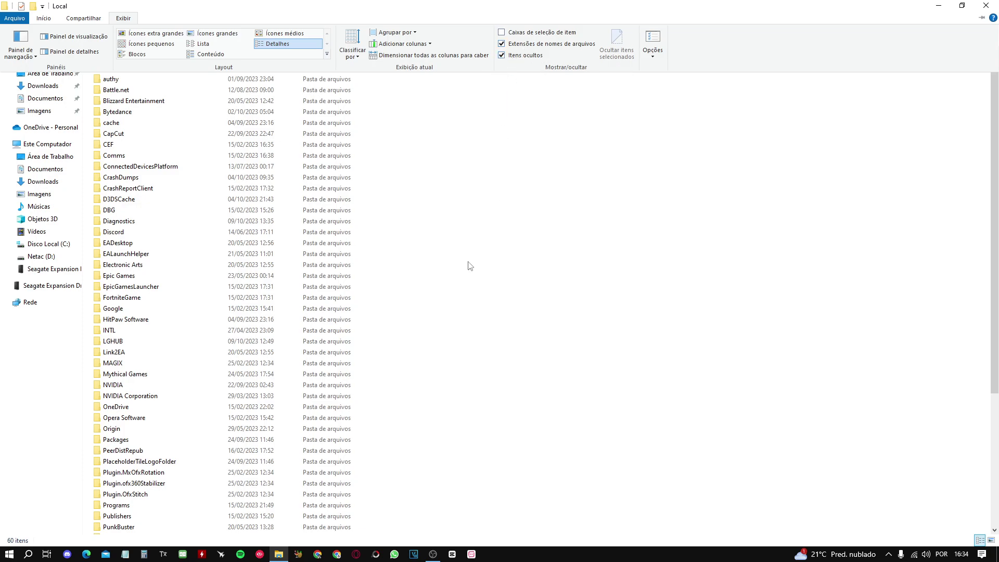
scroll(558, 296, down, 6)
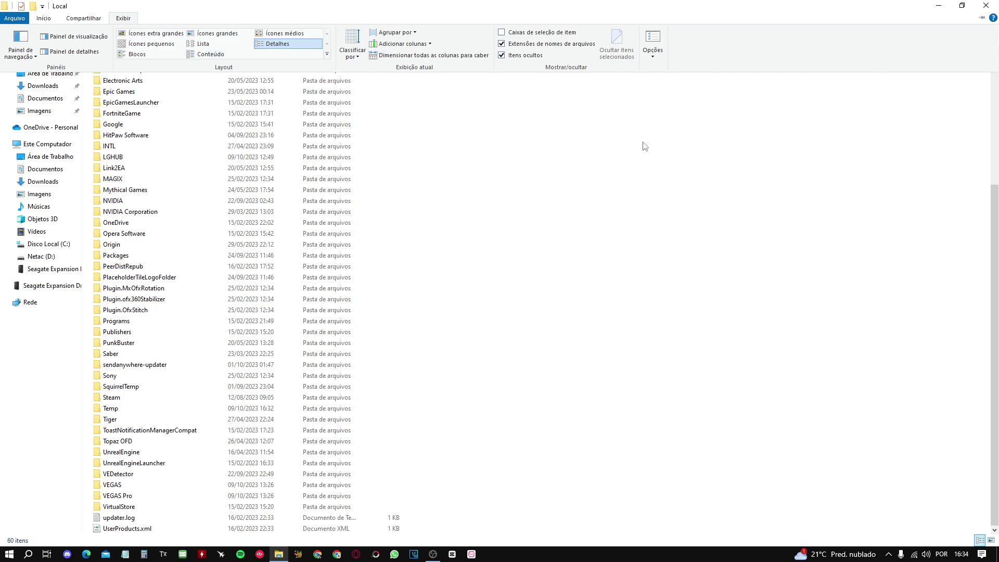
click(123, 19)
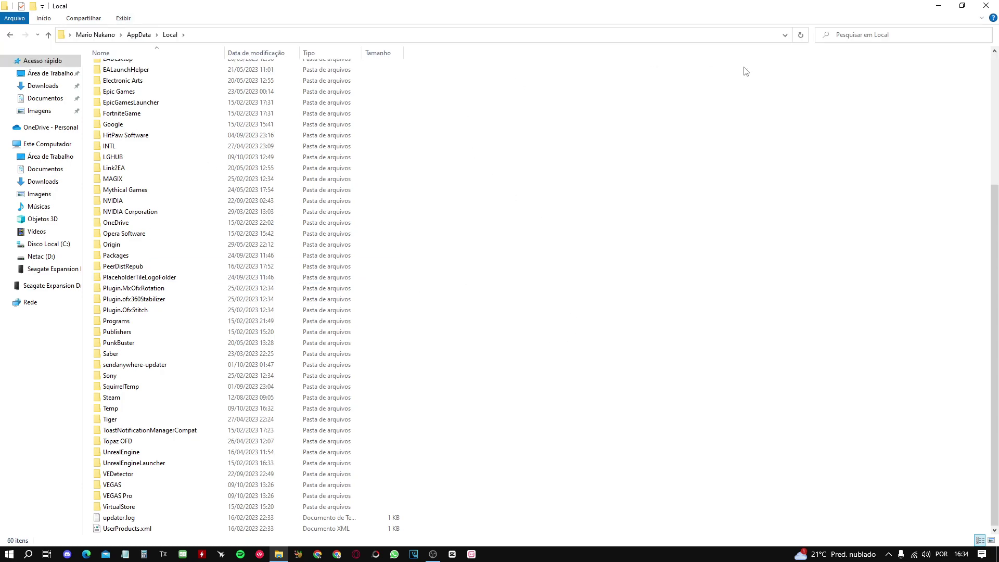
click(800, 34)
scroll(462, 356, down, 6)
click(115, 529)
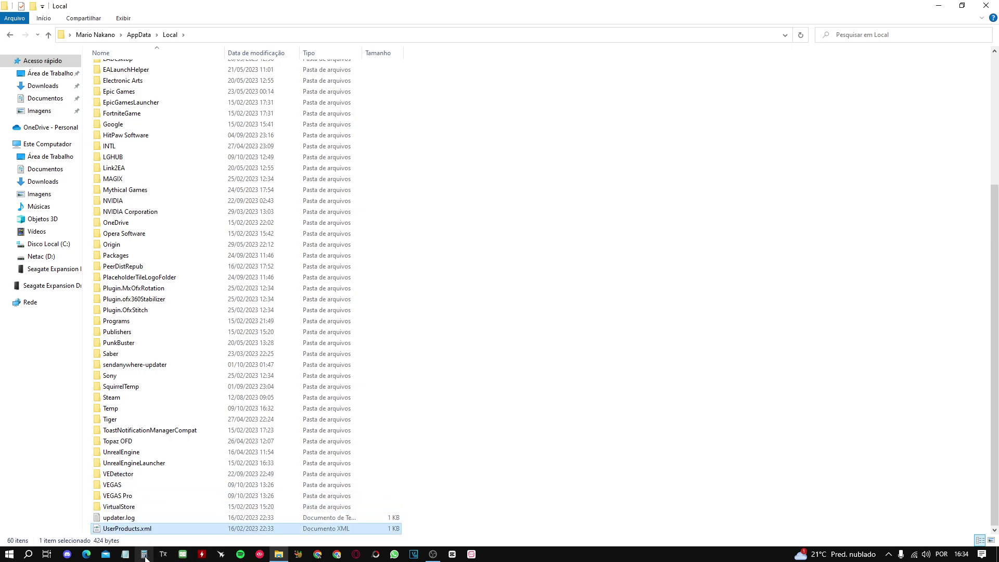
Write the file name iconcache.db in a blank Notepad document, and minimise the note and the Local folder window
click(125, 553)
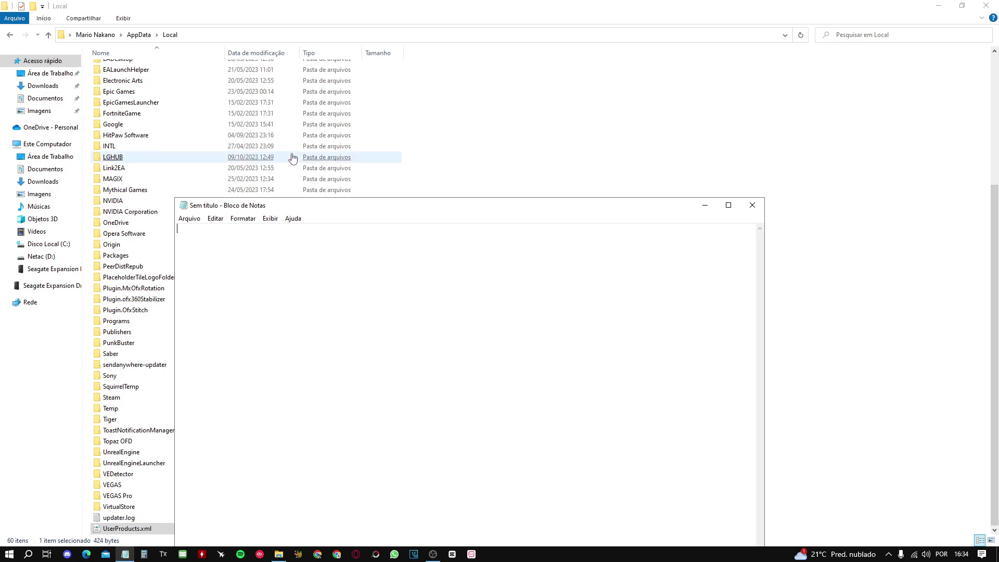
click(124, 18)
click(123, 19)
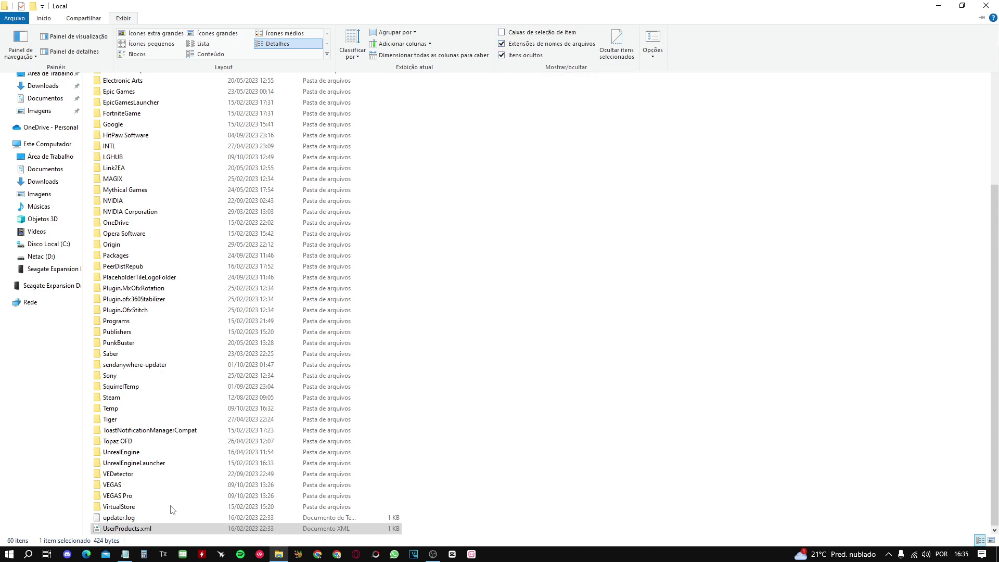
click(125, 555)
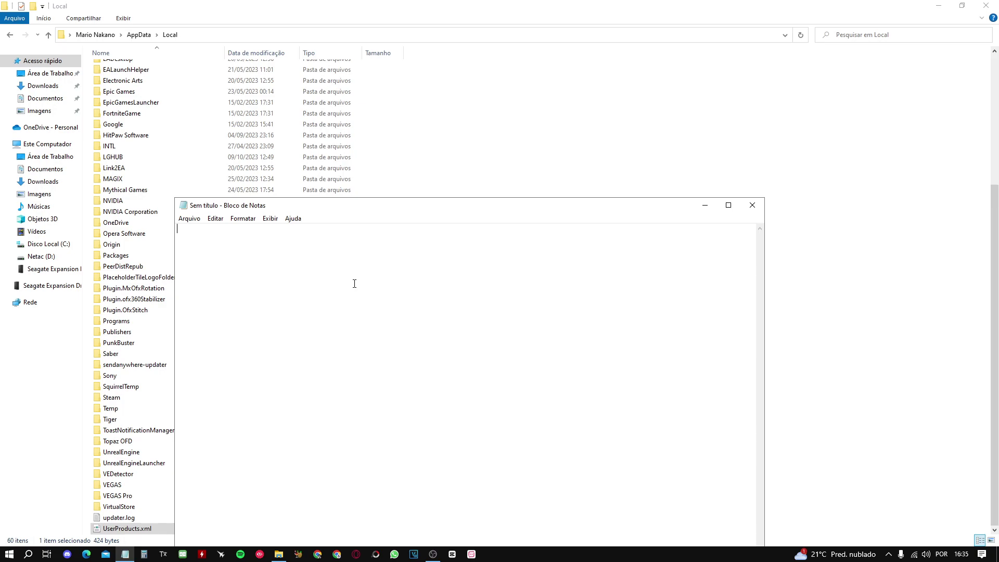
text(iconcache.db)
click(705, 205)
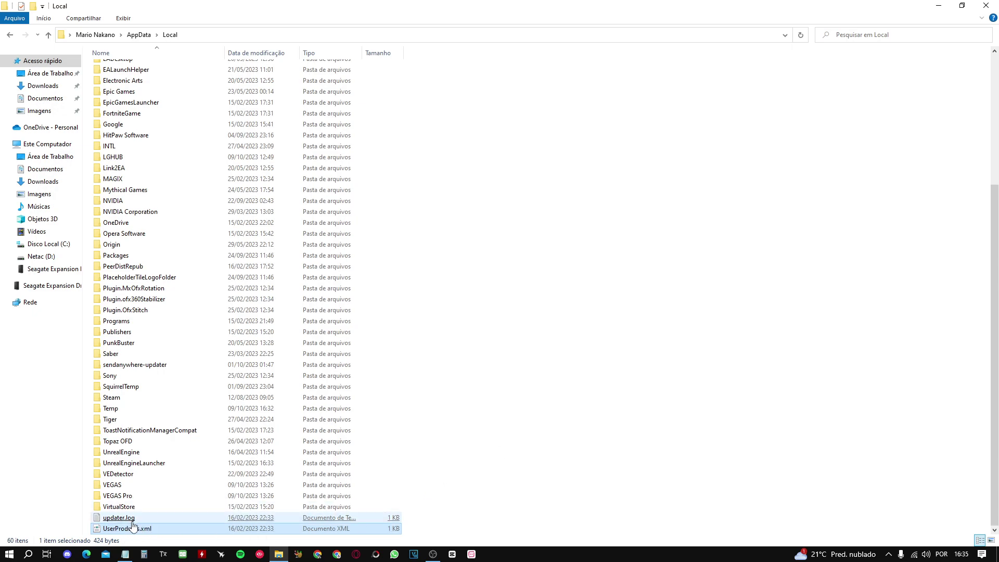
click(938, 5)
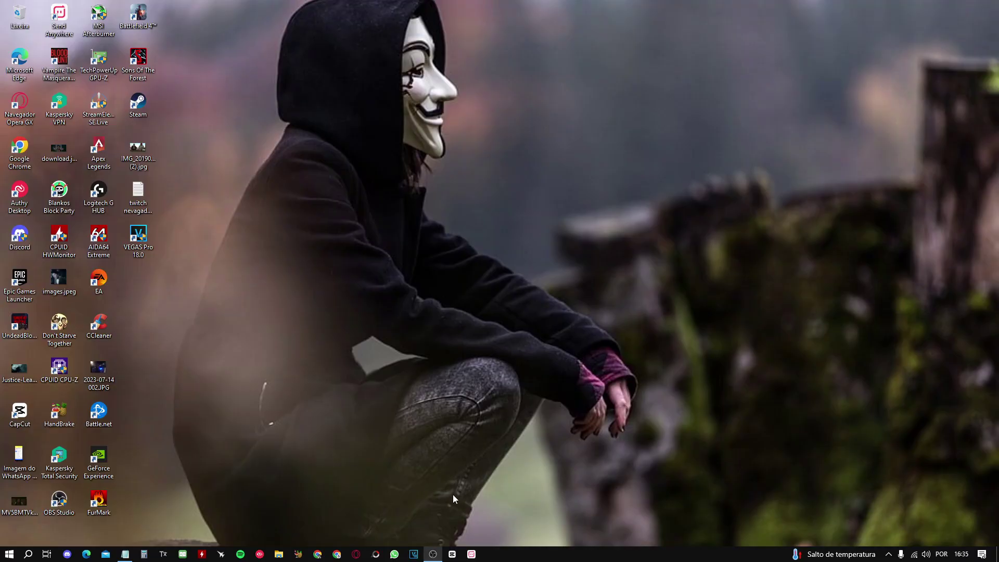
Restart the Windows Explorer process from Task Manager and select the VEGAS Pro 18.0 shortcut on the desktop
right_click(545, 555)
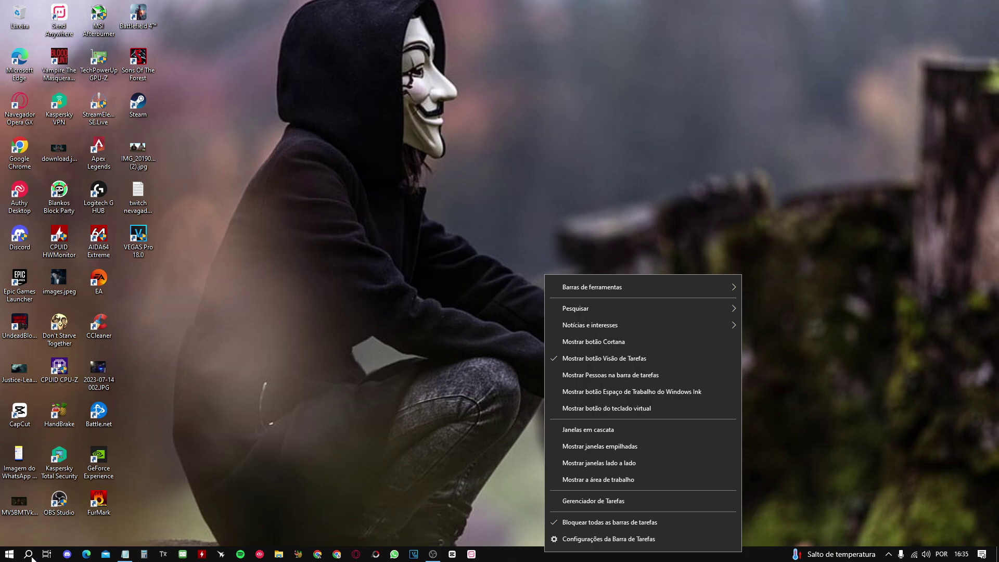
click(597, 502)
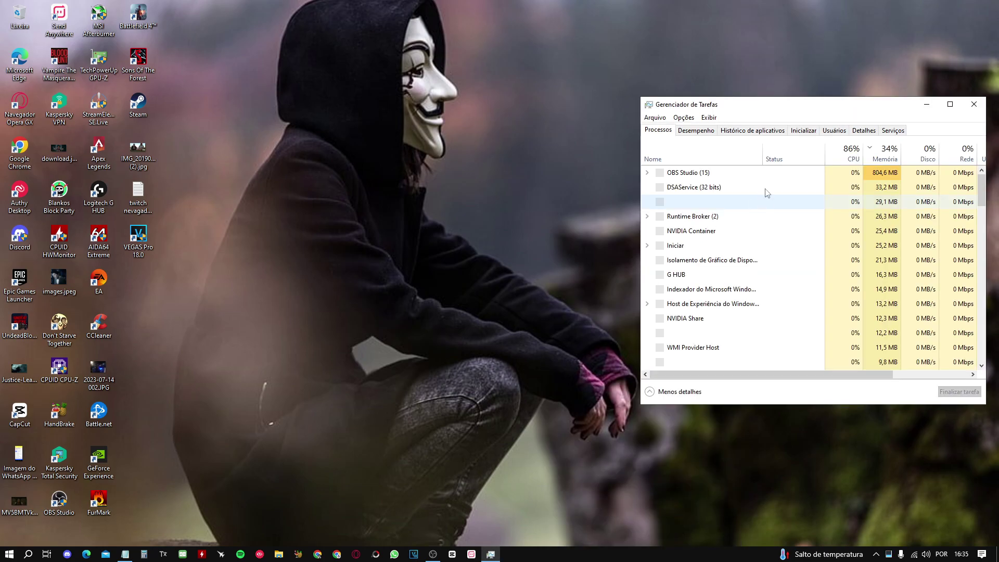
drag(809, 111, 601, 123)
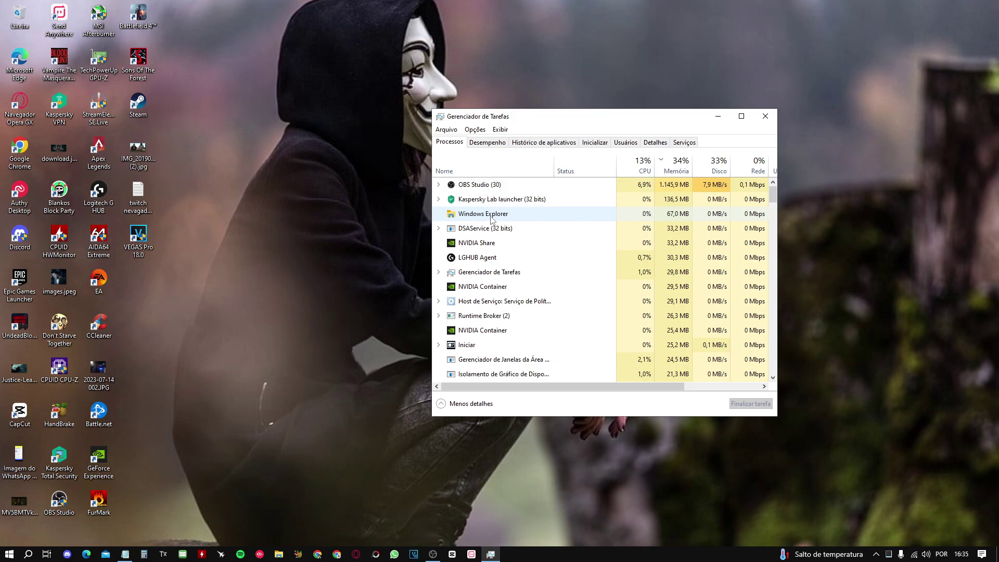
click(500, 228)
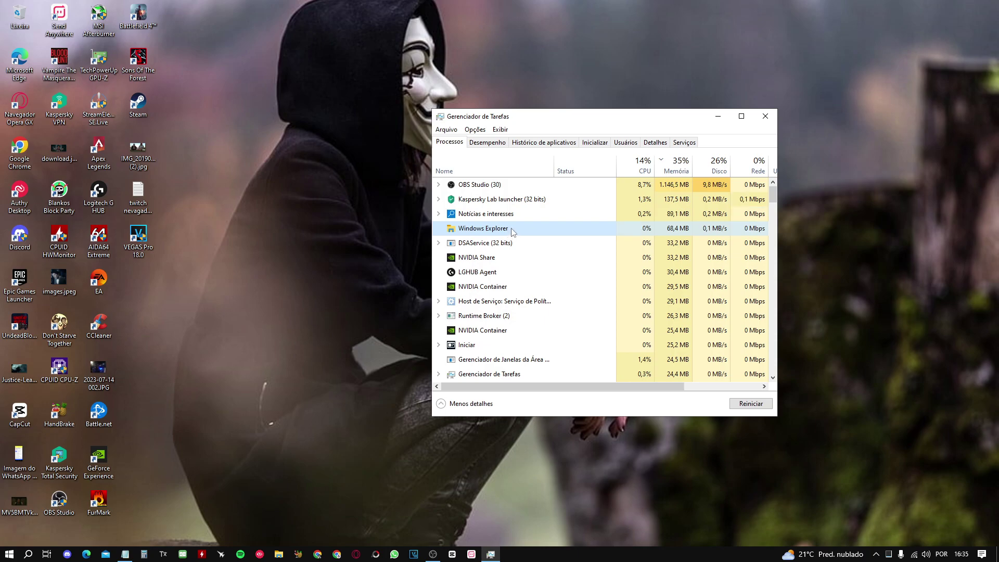
right_click(489, 215)
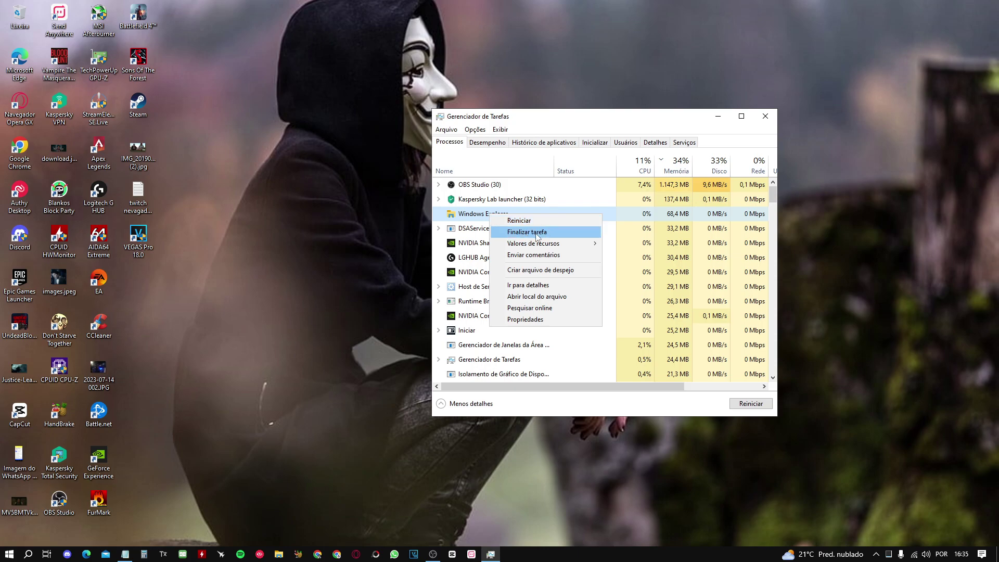
click(523, 223)
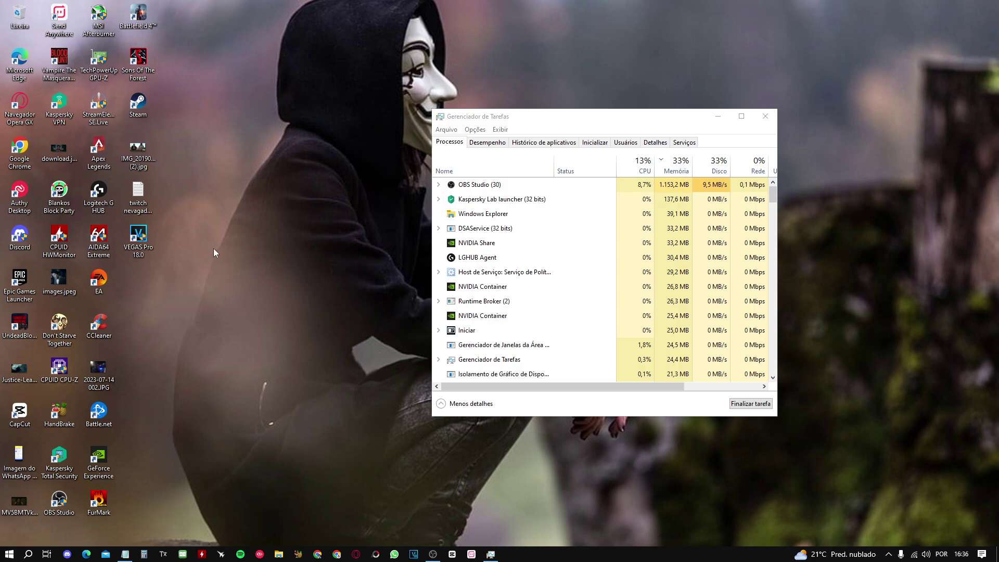
click(148, 243)
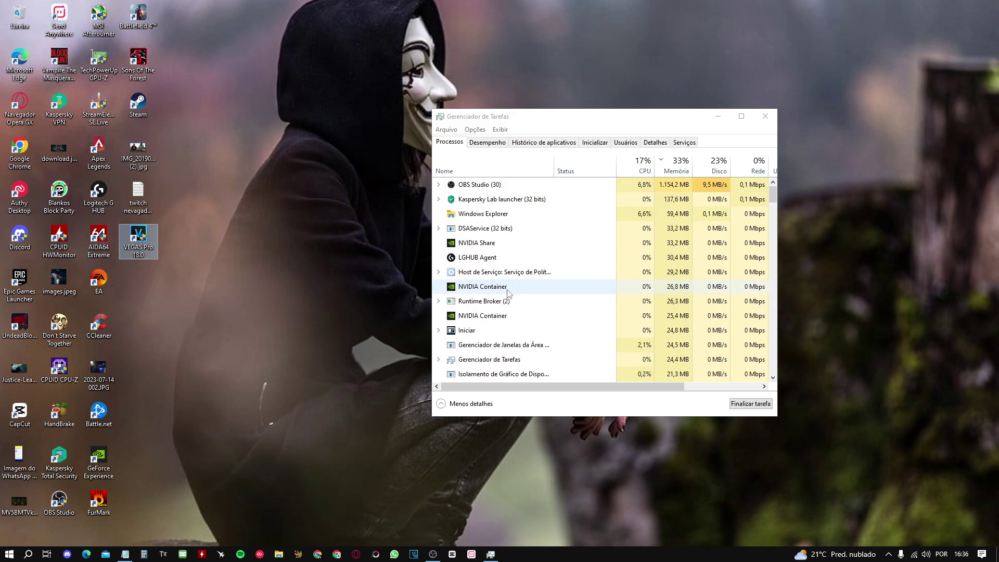
End the Windows Explorer process and start it again by running a new task named explorer, without administrative privileges
right_click(485, 214)
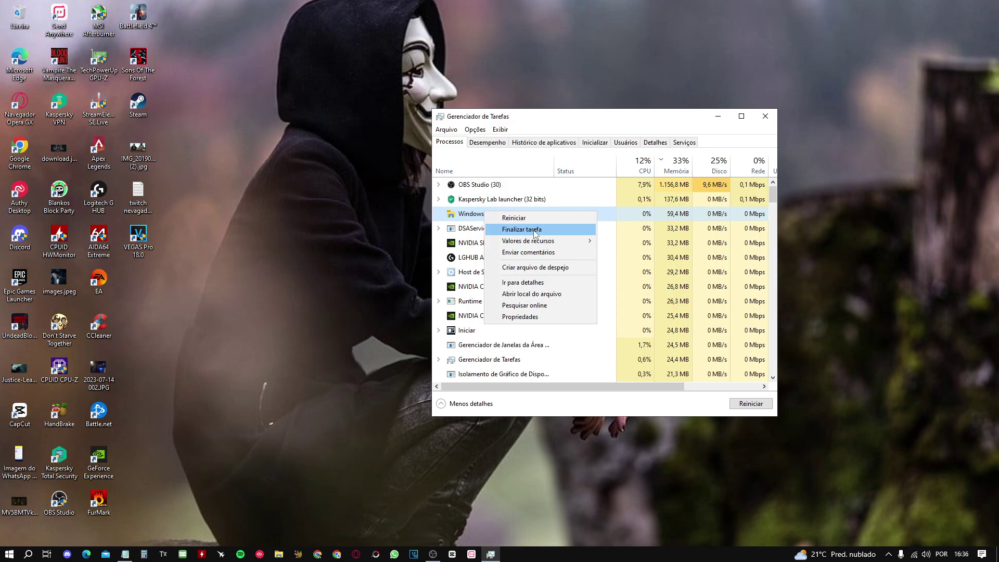
click(535, 231)
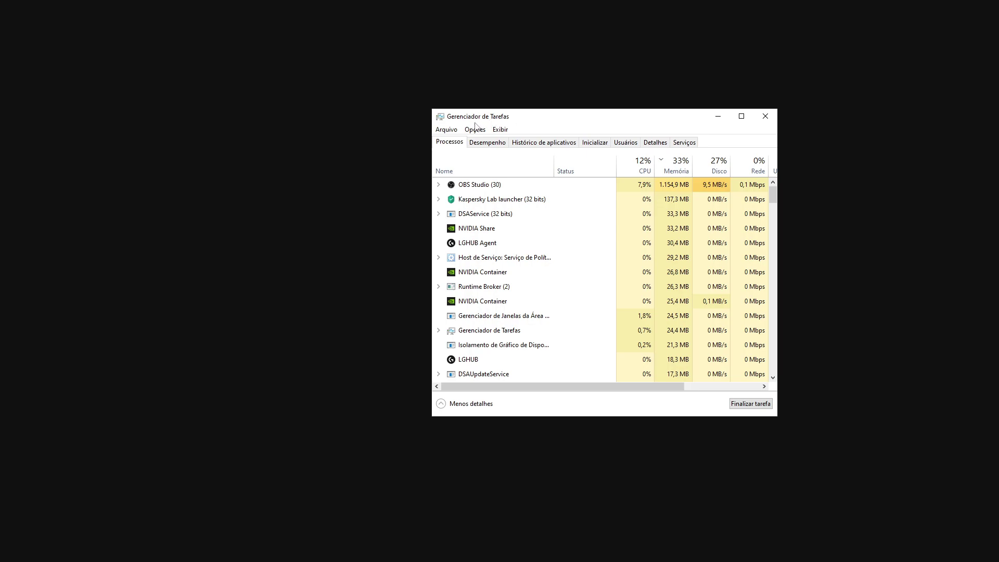
click(447, 130)
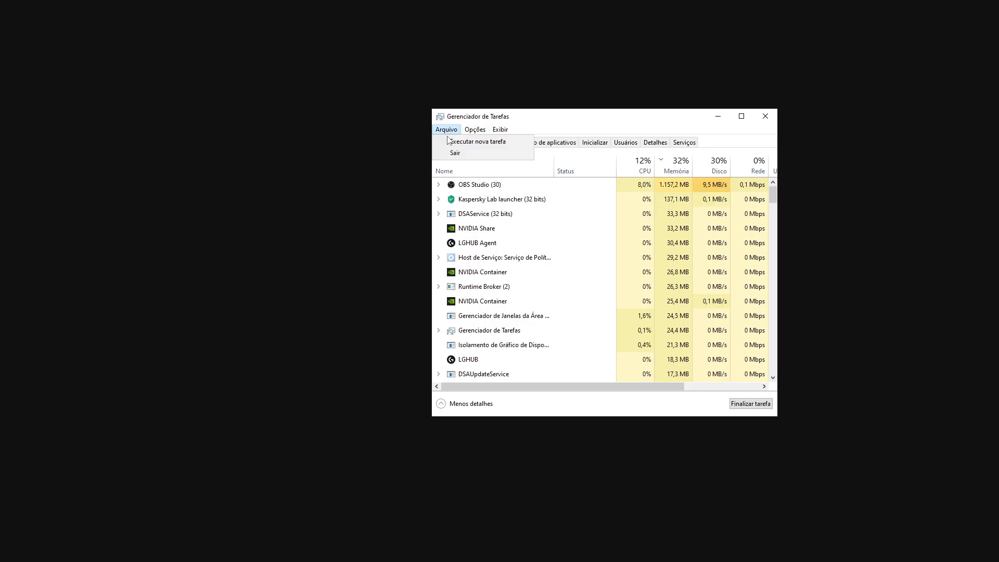
click(472, 139)
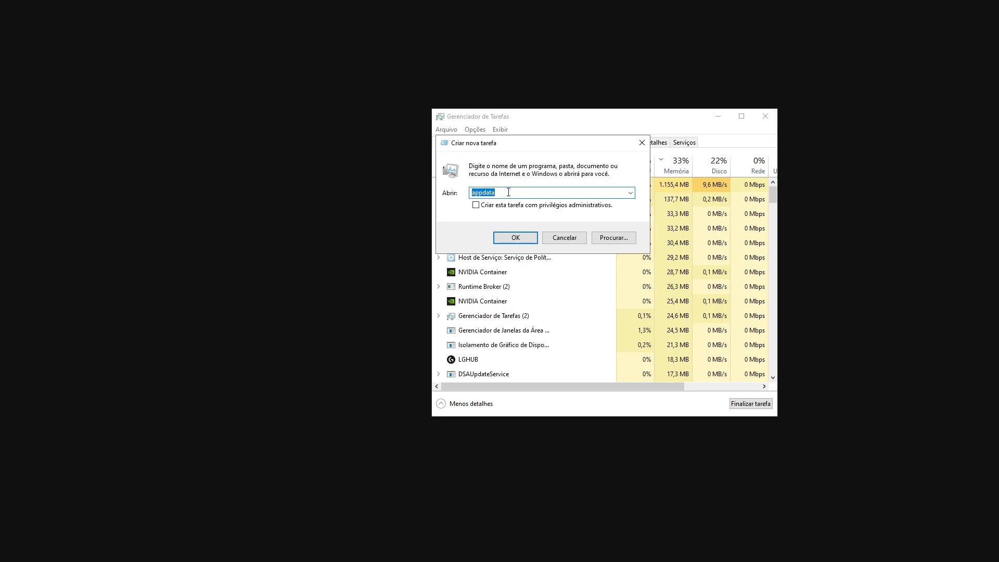
text(e)
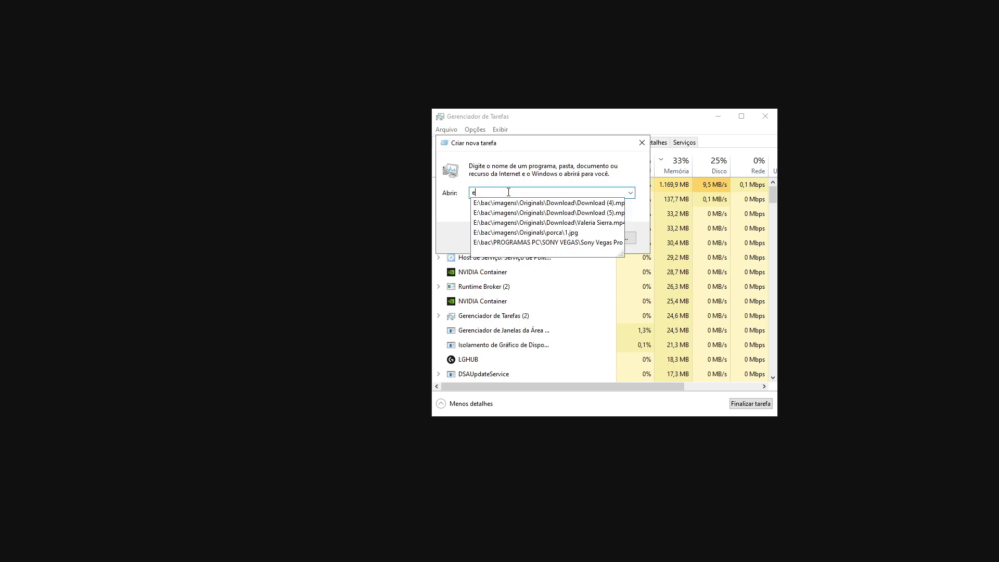
text(xplorer)
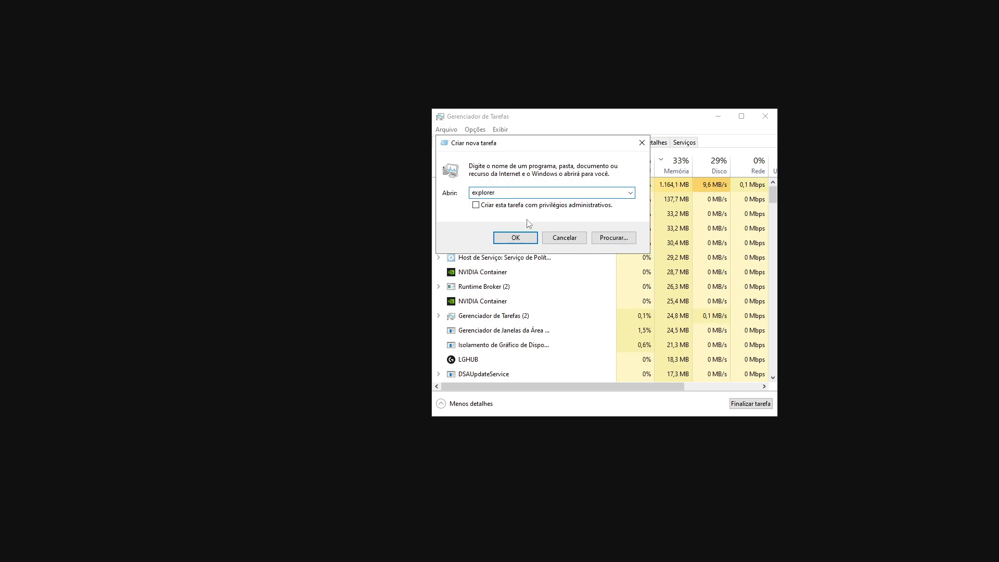
click(514, 238)
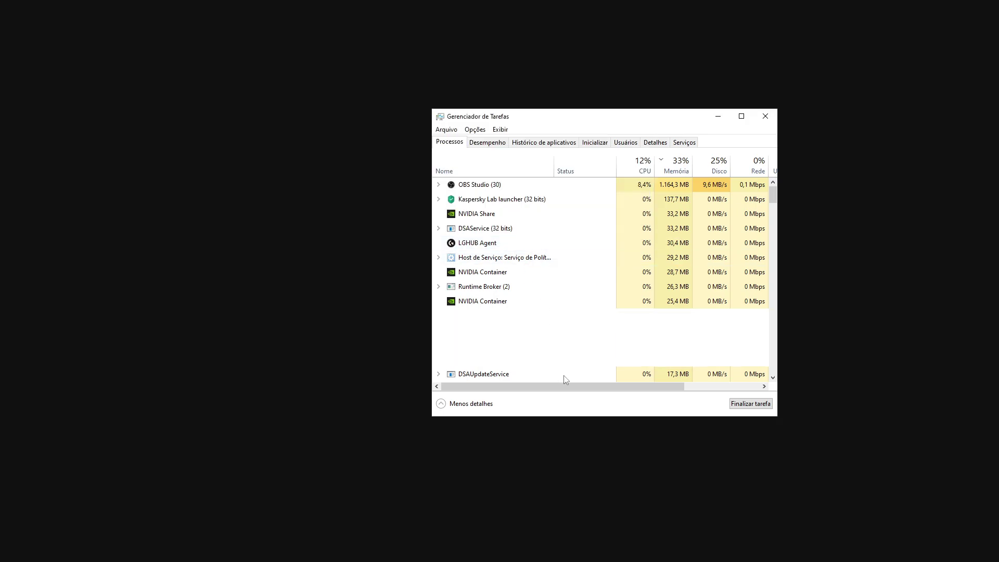